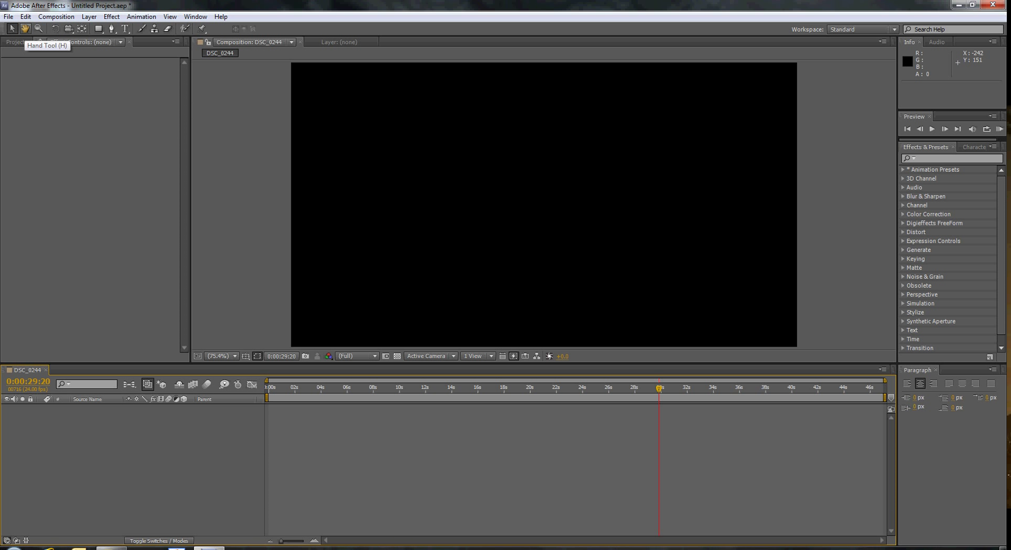
Step: Browse the Edit and Help menus, then show the Project panel listing DSC_0244, DSC_0244.AVI and Solids
click(8, 16)
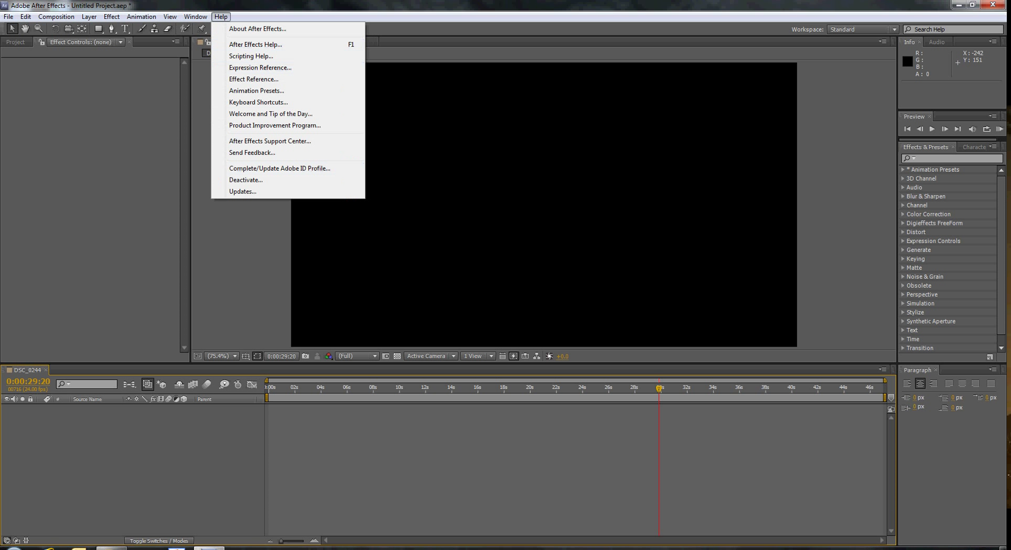
key(Escape)
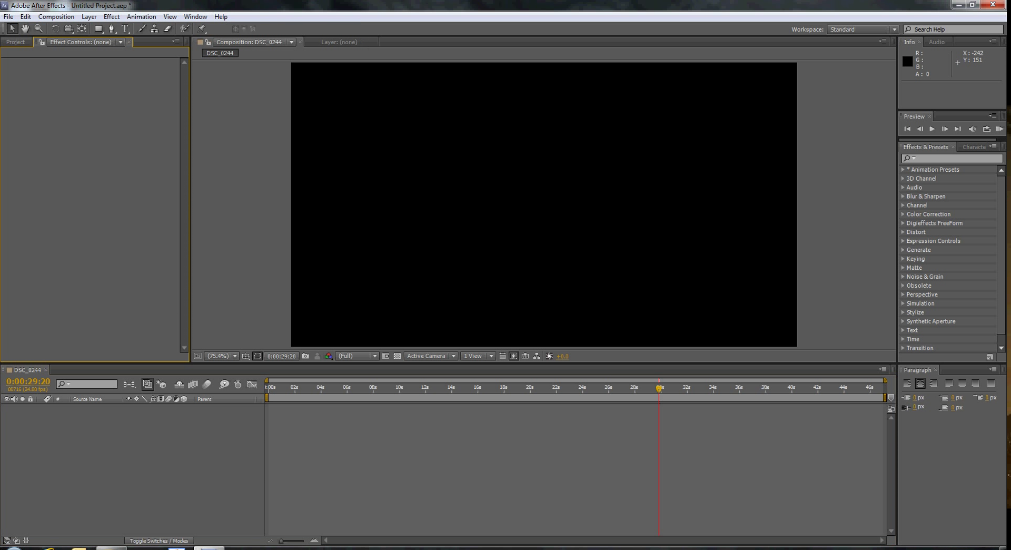
key(ctrl+0)
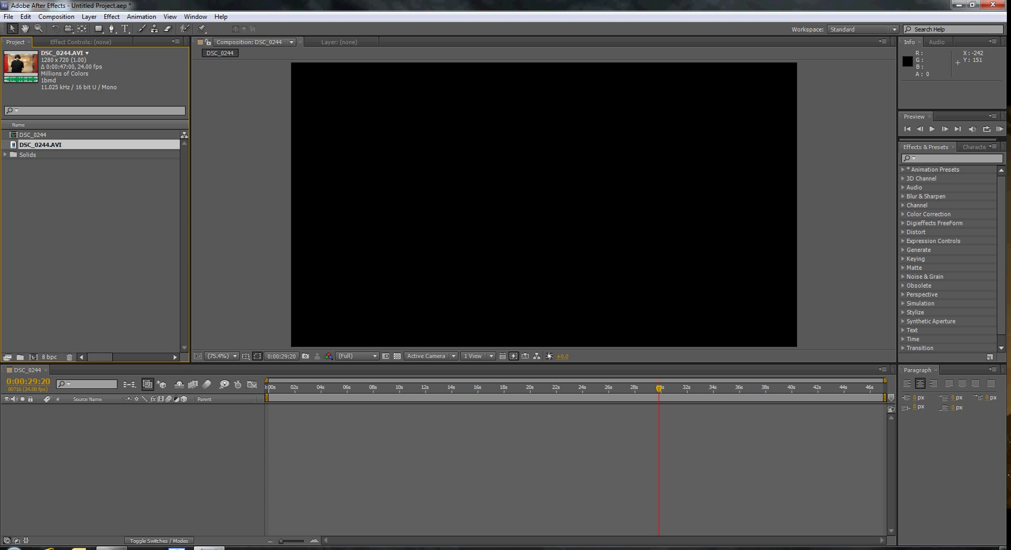
Step: Create the 1280x720, 24 fps composition DSC_0245 from the DSC_0244.AVI footage
mouse_move(40, 144)
mouse_down()
mouse_move(431, 352)
mouse_move(530, 214)
mouse_move(97, 379)
mouse_move(79, 353)
mouse_up()
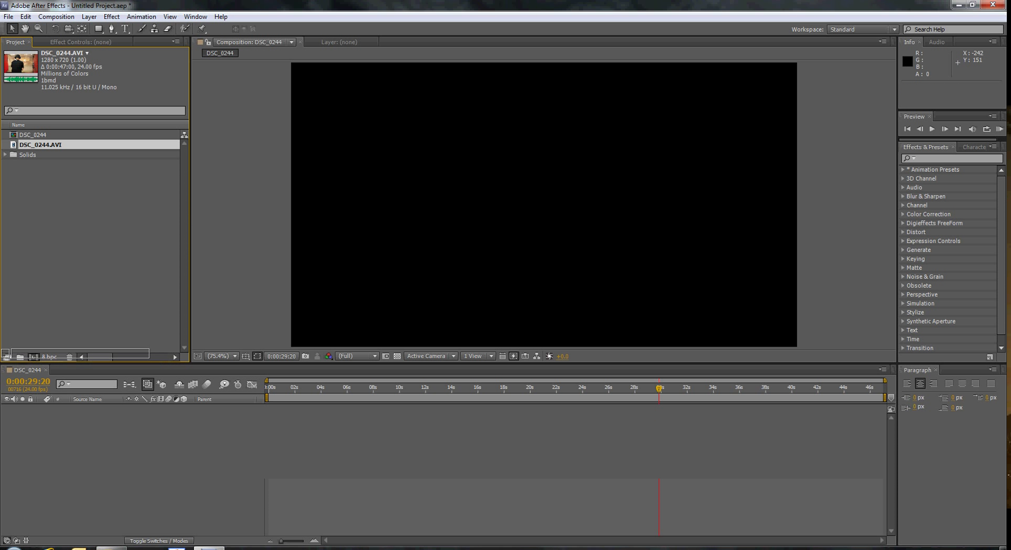
drag(79, 353, 79, 355)
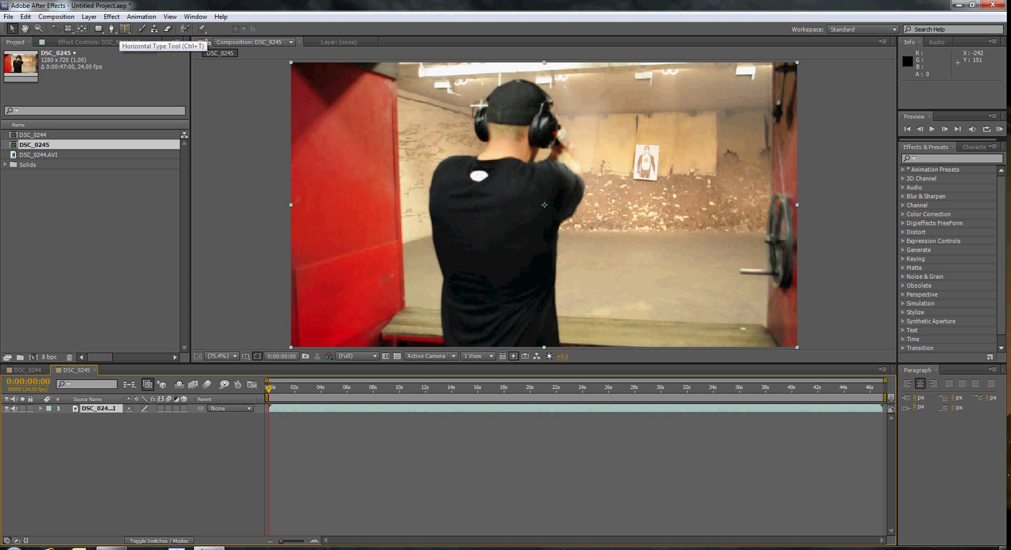
click(125, 28)
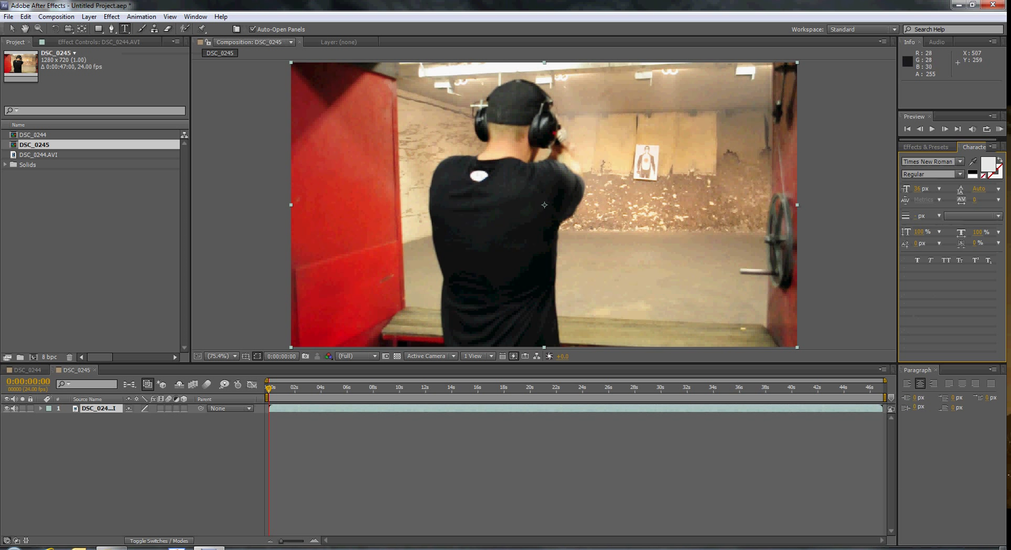
click(492, 163)
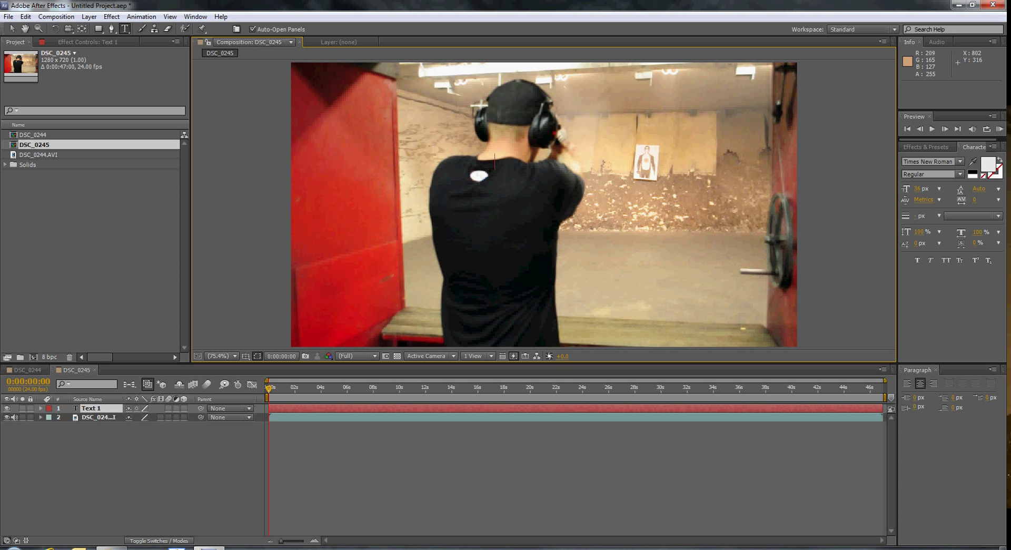
text(Jam)
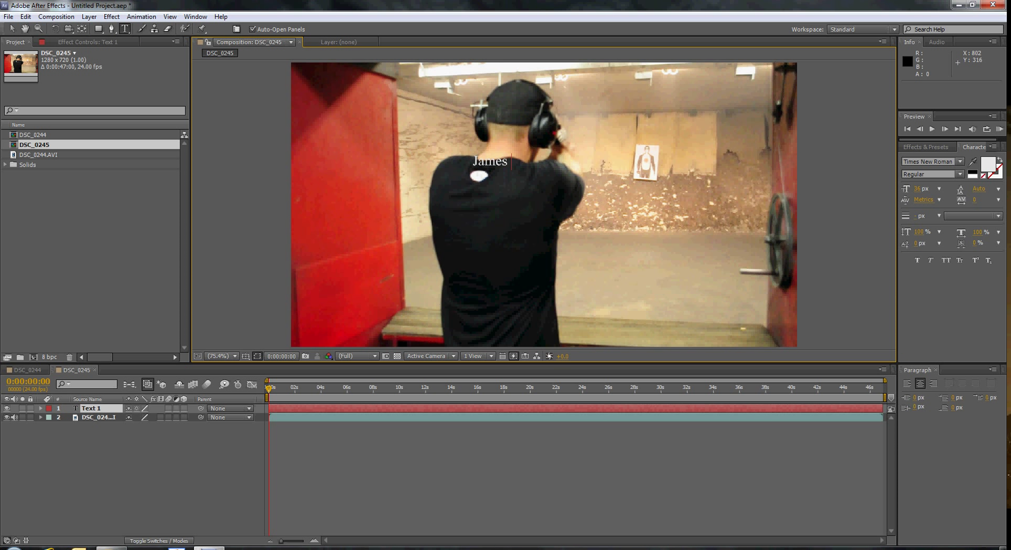
key(ctrl+z)
key(ctrl+z)
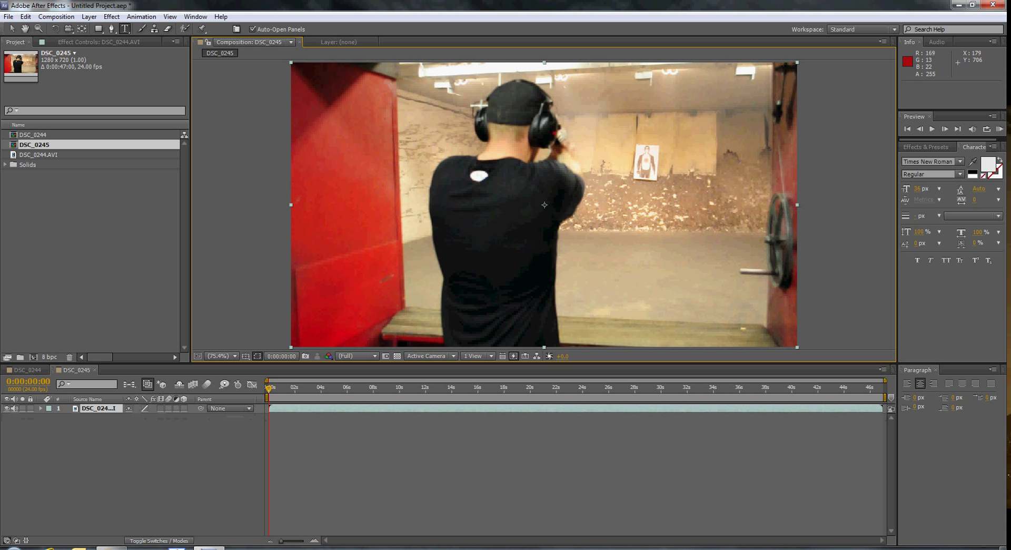
Step: Add Adjustment Layer 3 above the DSC_0244.AVI layer via Layer > New and expand it
right_click(66, 408)
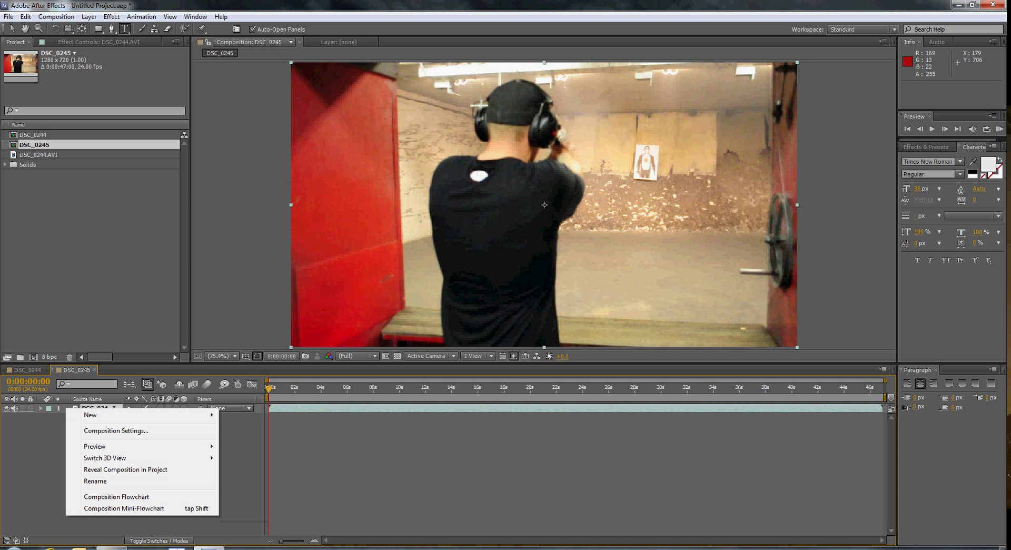
key(Escape)
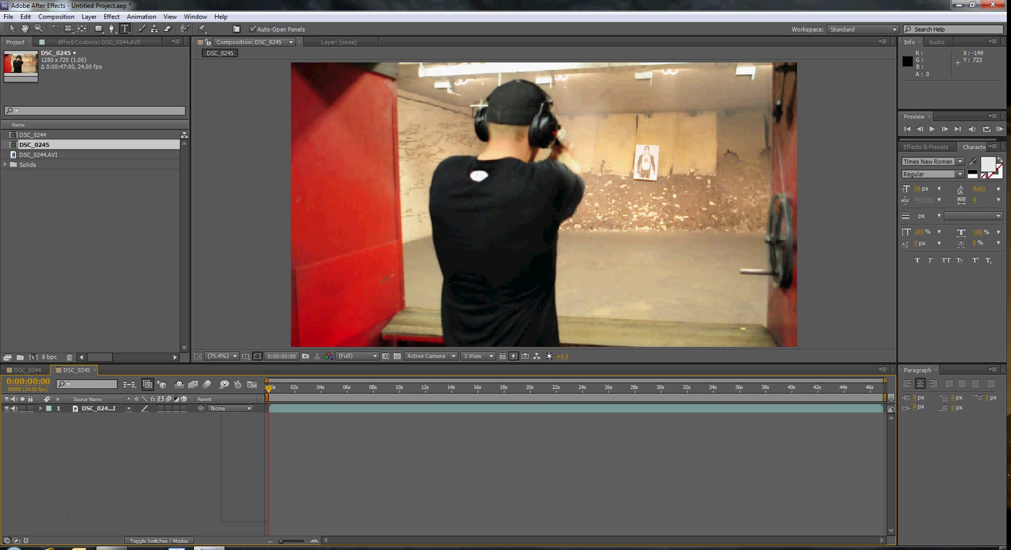
click(98, 408)
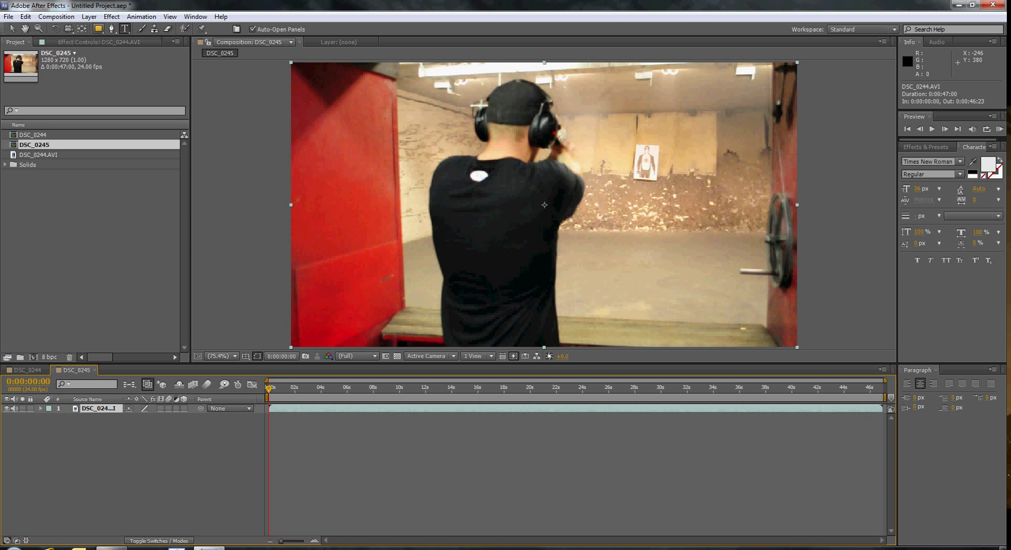
click(89, 17)
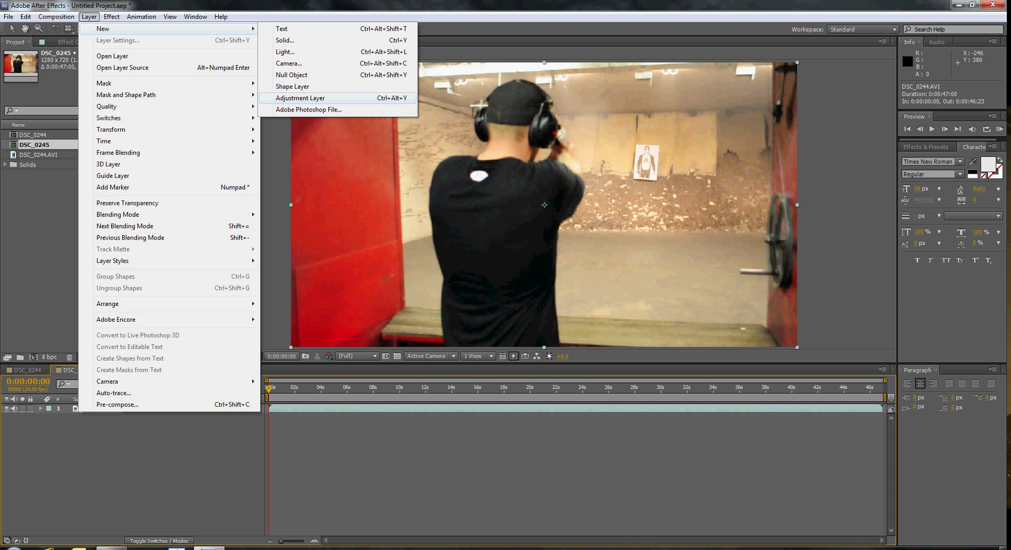
click(300, 98)
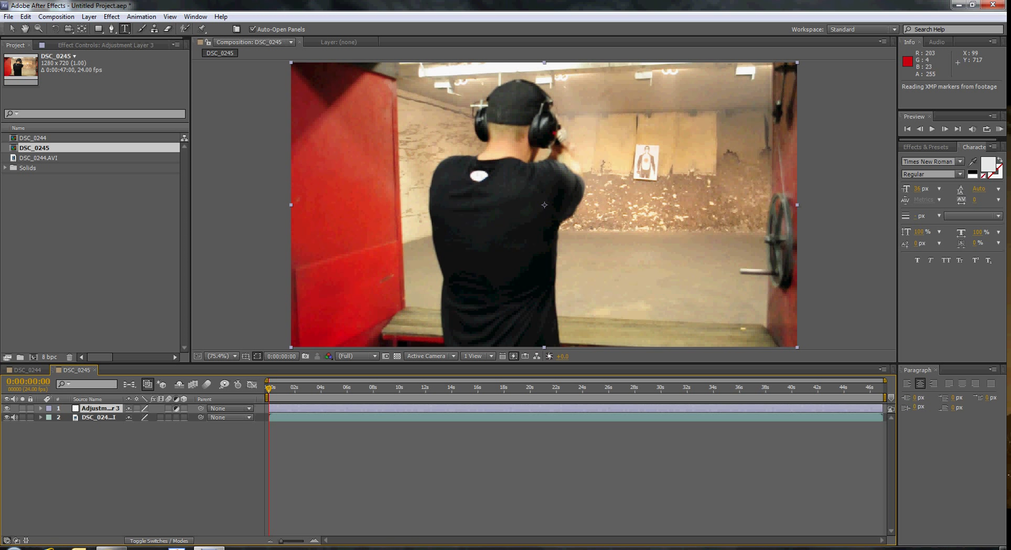
click(41, 408)
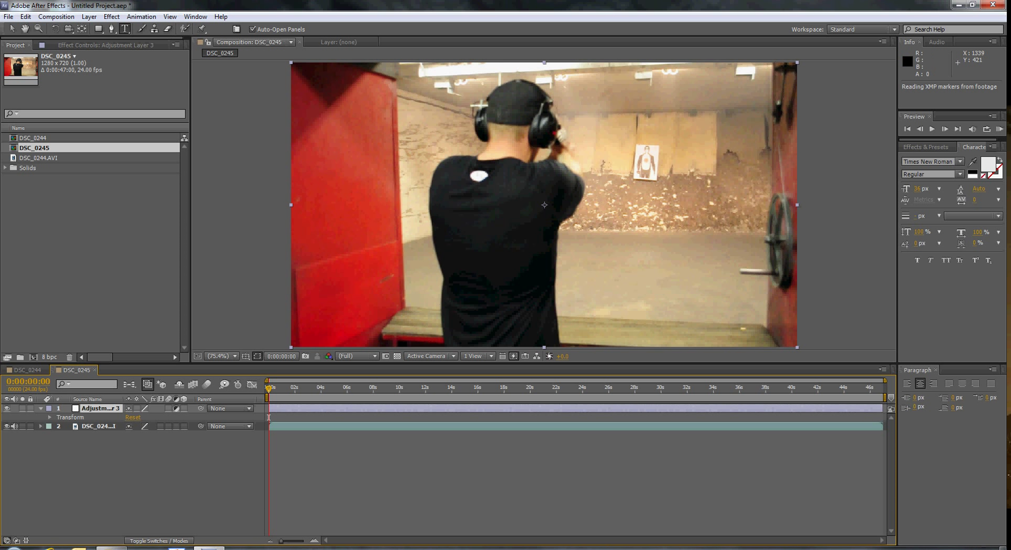
Step: In Effects & Presets, expand Color Correction and drag Curves toward the Composition viewer
click(926, 147)
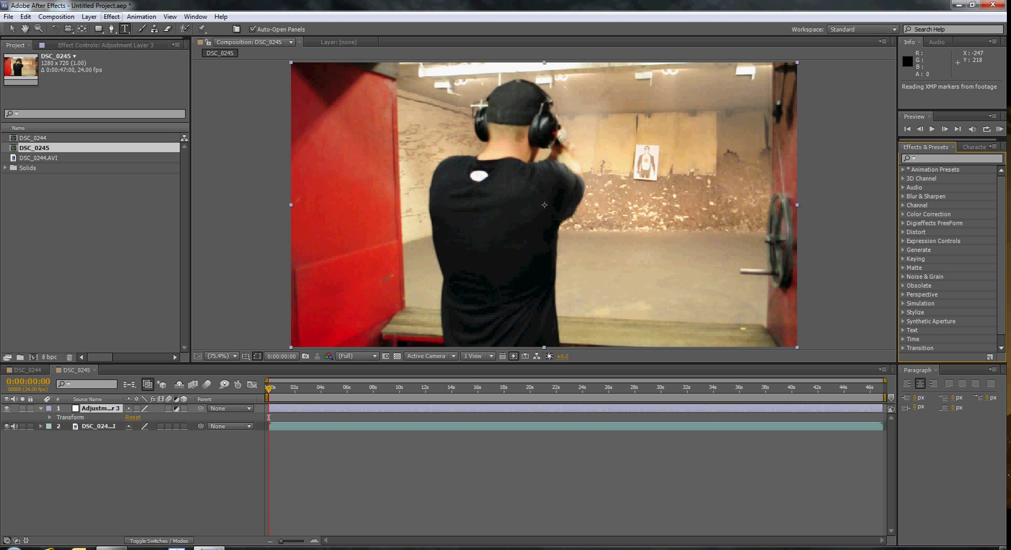
key(alt+t)
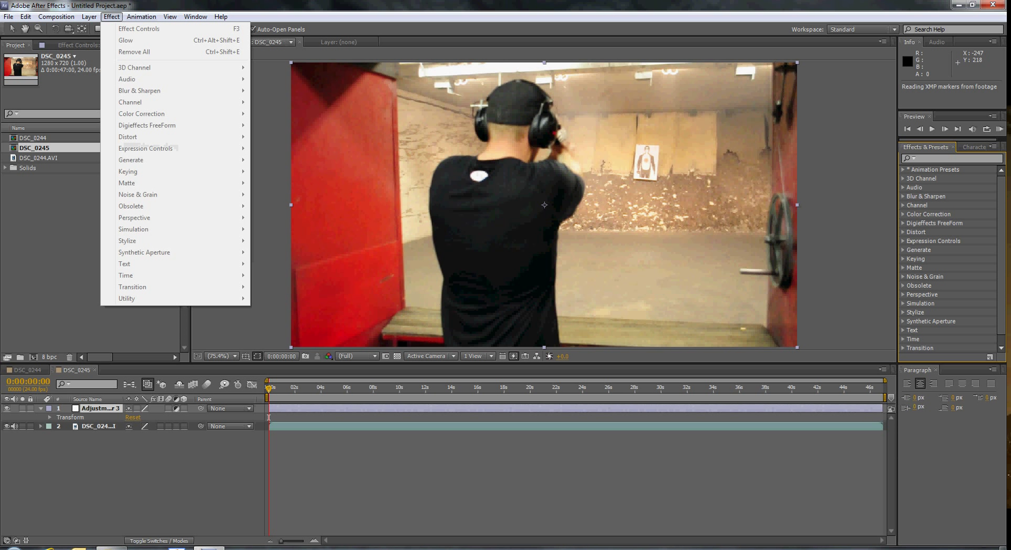
key(Down)
key(Down)
key(Down)
key(Down)
key(Down)
key(Down)
key(Down)
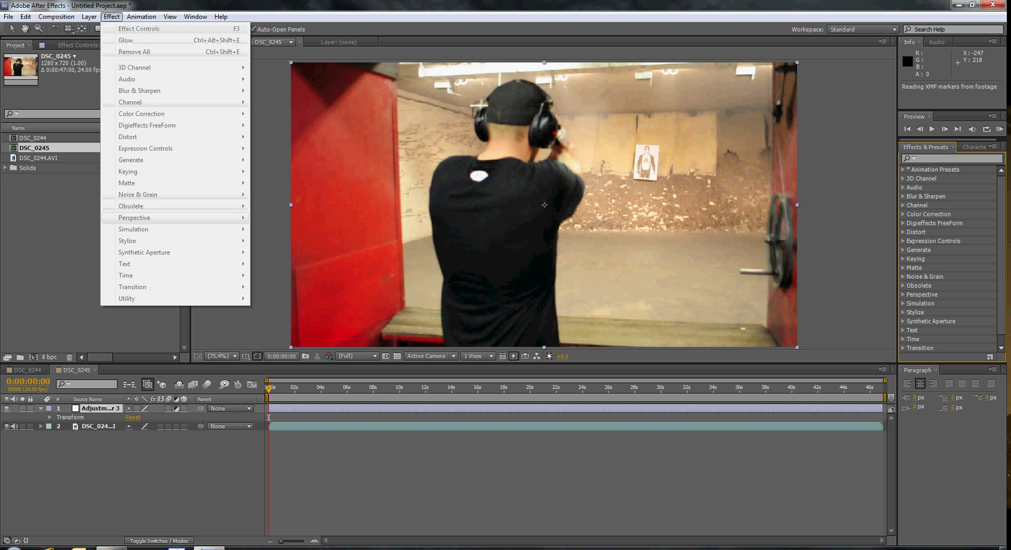
key(Up)
key(Up)
key(Up)
key(Down)
key(Down)
key(Down)
key(Escape)
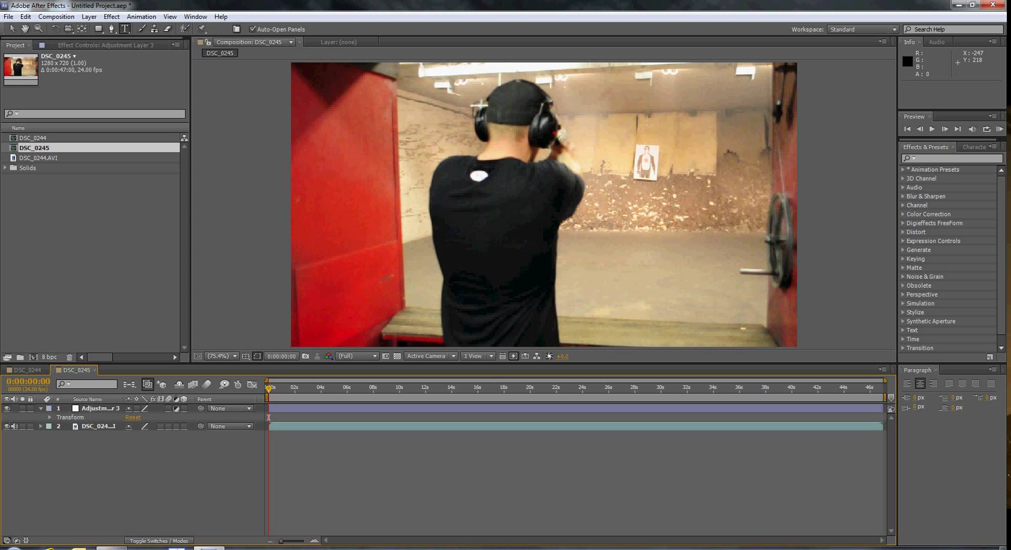
click(903, 214)
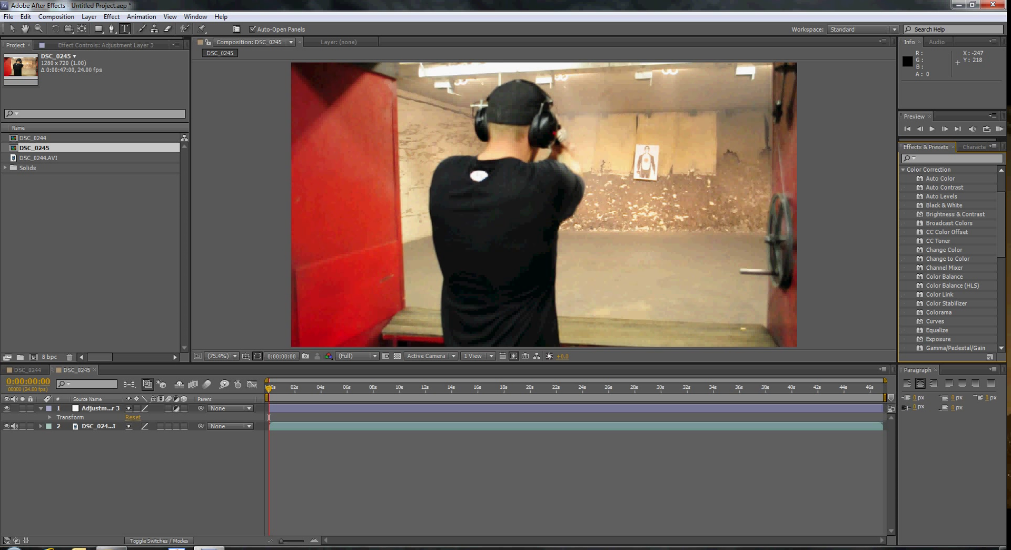
drag(934, 320, 754, 332)
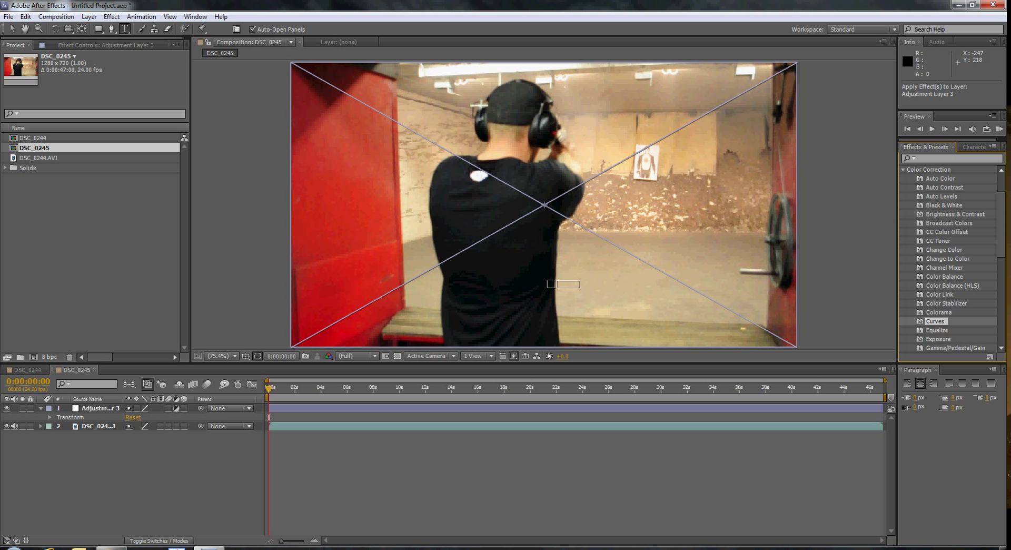
Step: Drop Curves on Adjustment Layer 3 and shape a two-point RGB curve that darkens midtones and boosts contrast
drag(559, 259, 530, 407)
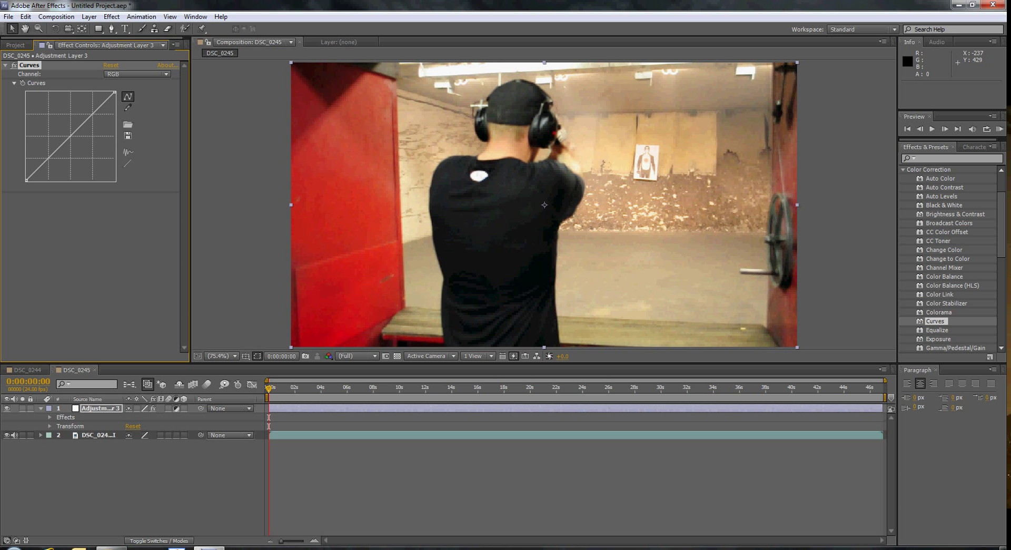
drag(57, 148, 60, 164)
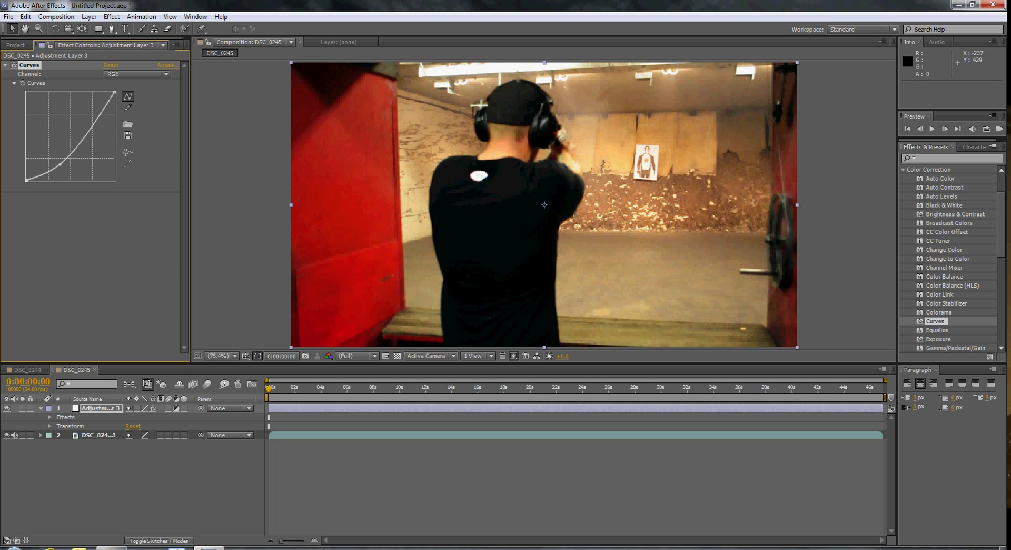
drag(87, 132, 69, 123)
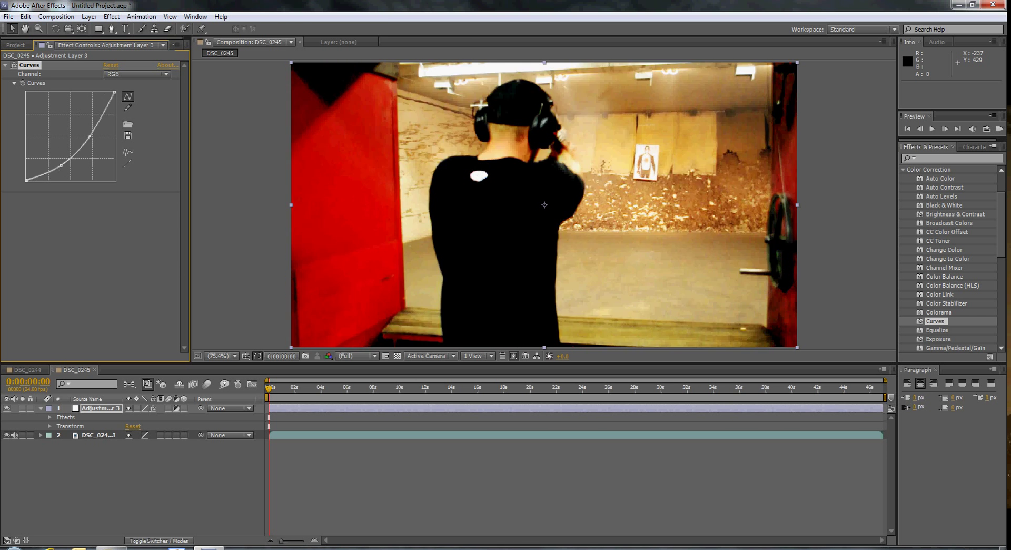
mouse_move(69, 123)
mouse_down()
mouse_move(97, 153)
mouse_move(84, 135)
mouse_up()
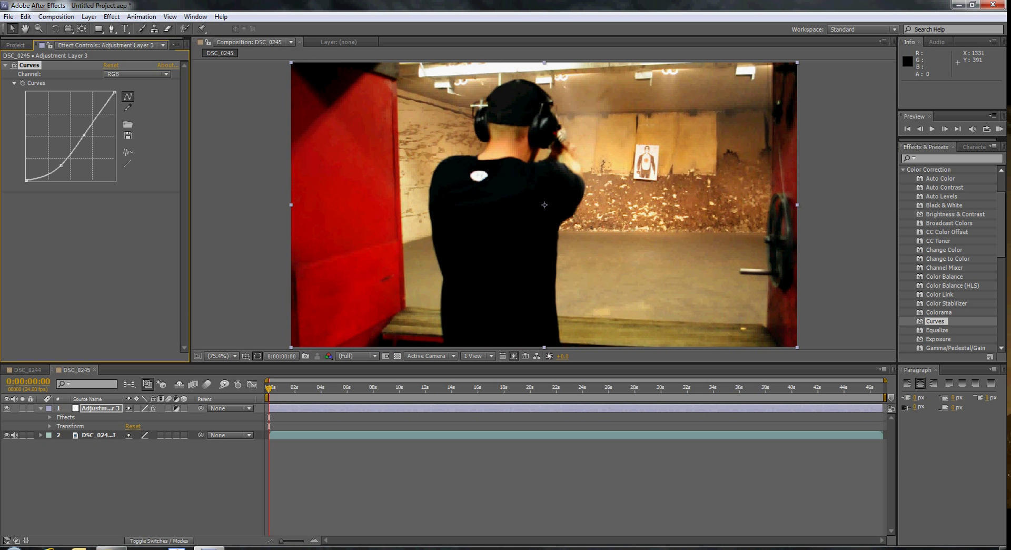
Step: Search 'glow' in Effects & Presets and apply Glow to Adjustment Layer 3
key(ctrl+5)
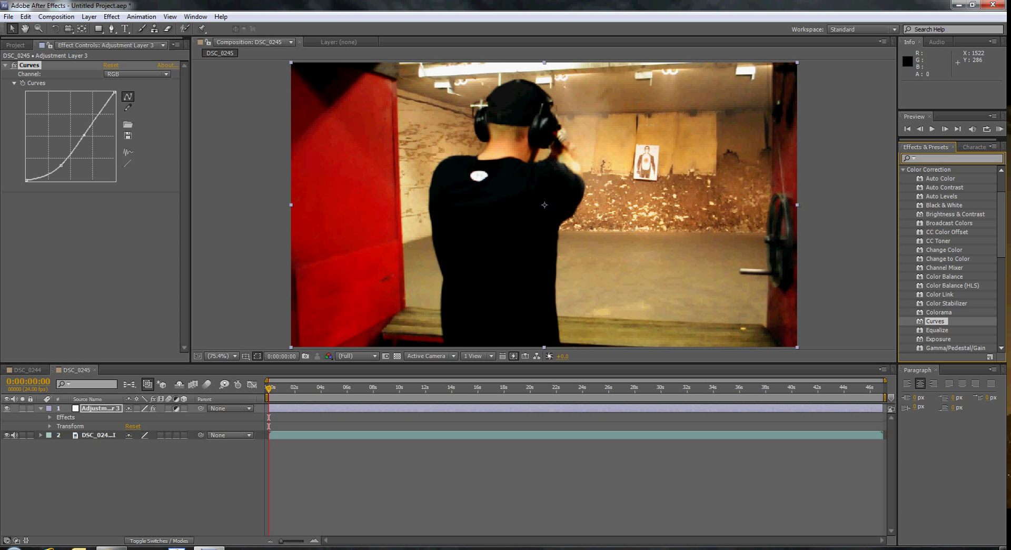
text(glow)
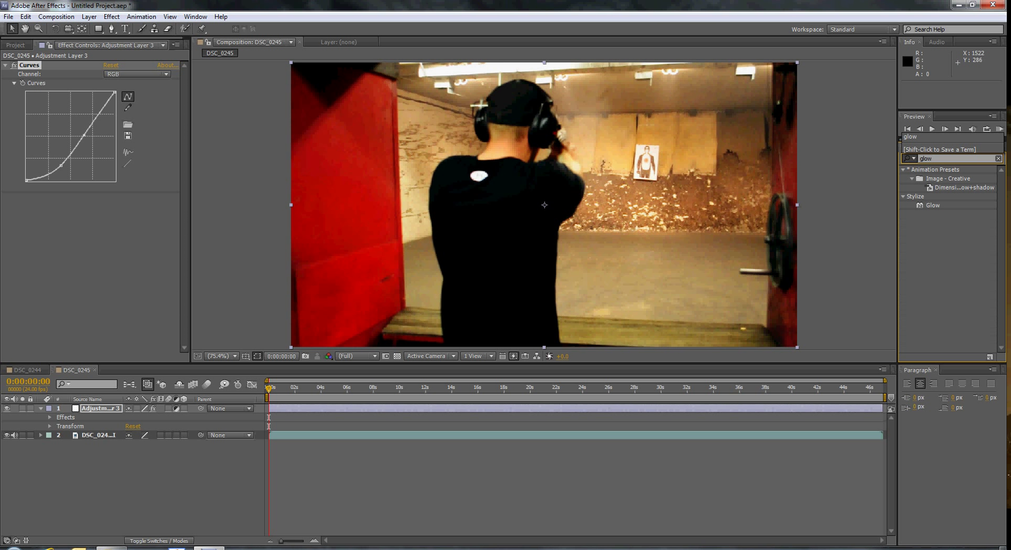
drag(932, 204, 586, 342)
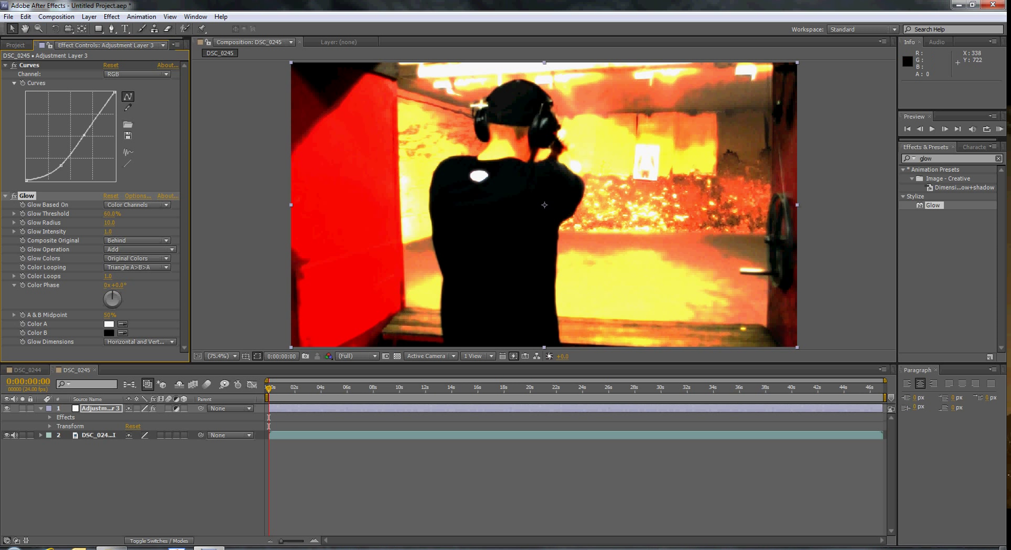
Step: Play the composition and scrub from about 17 seconds back toward the start to preview the glow
key(space)
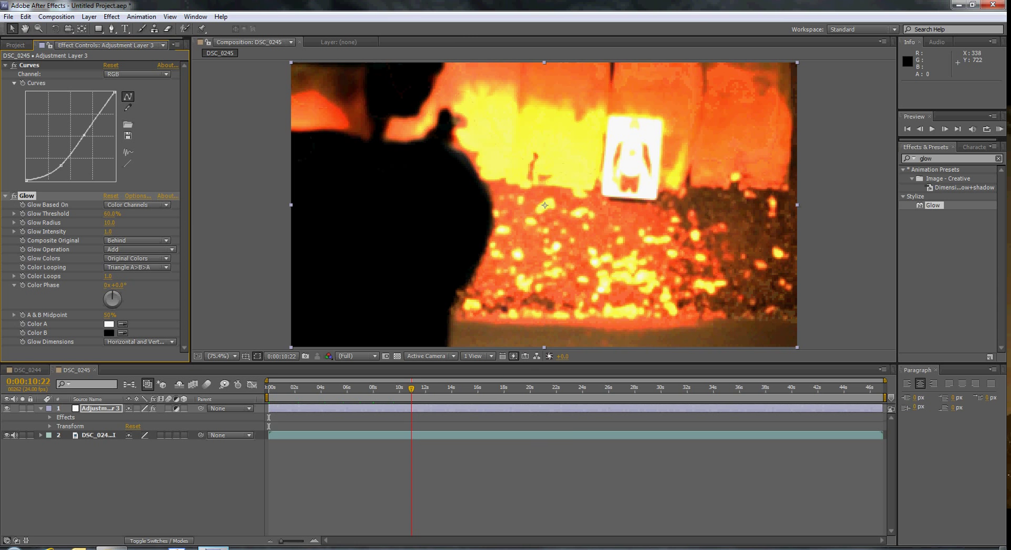
click(496, 388)
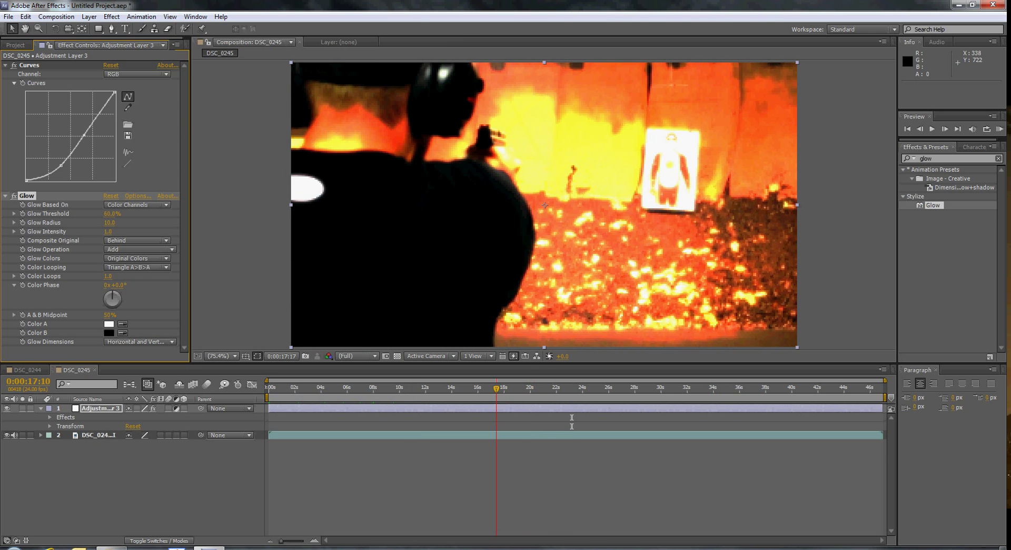
drag(496, 387, 271, 387)
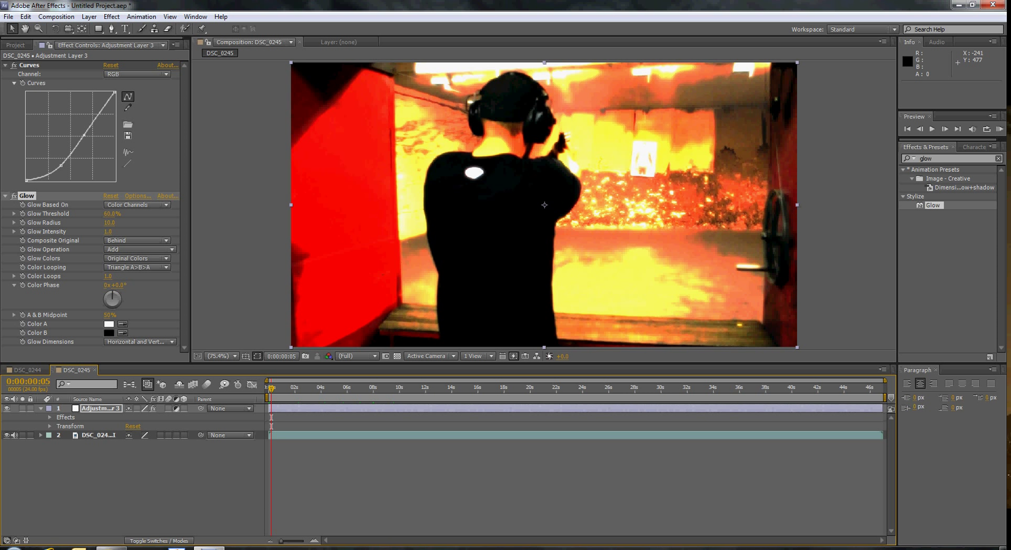
Step: Expand Curves under Adjustment Layer 3 and set keyframes at the clip start and 0:00:11:05
click(49, 416)
click(58, 426)
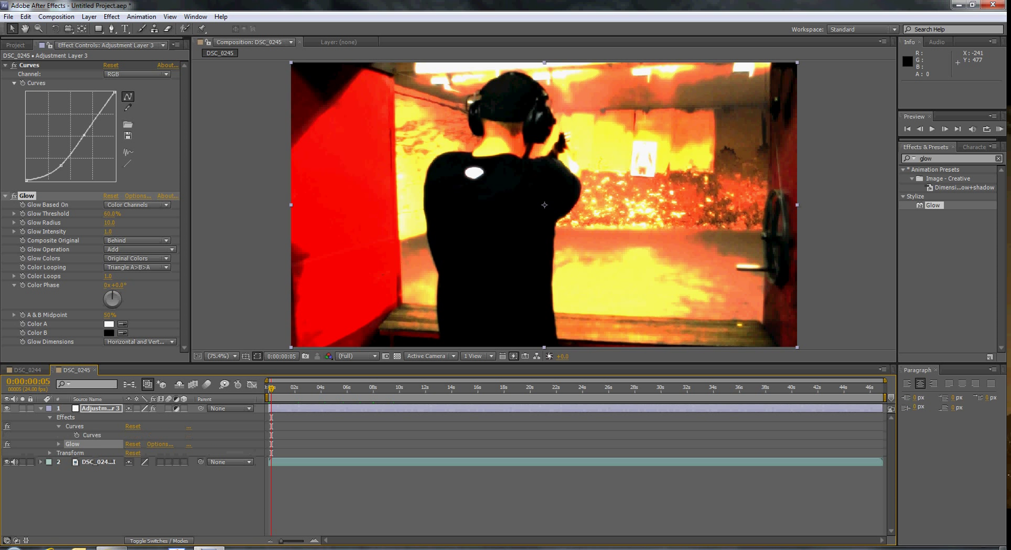
click(76, 435)
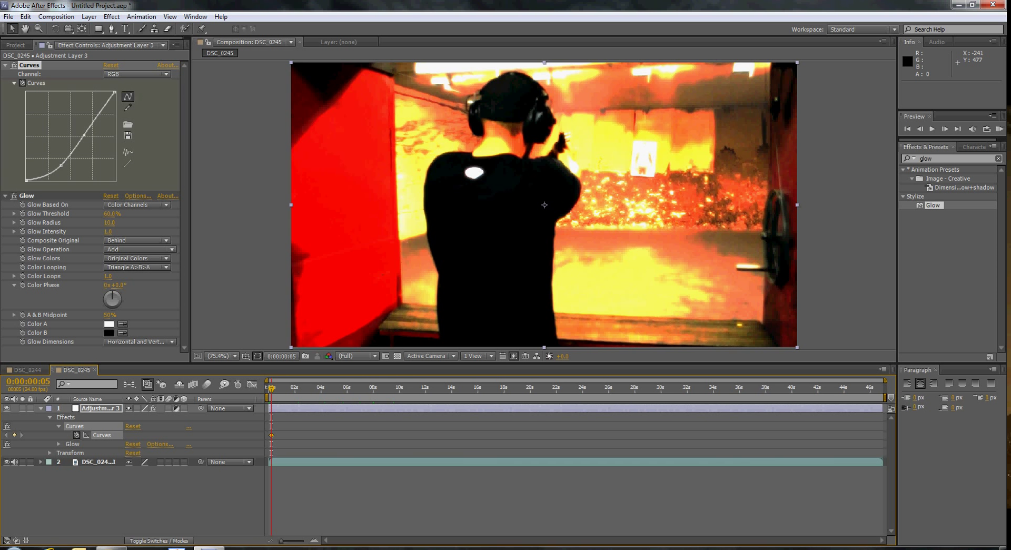
key(space)
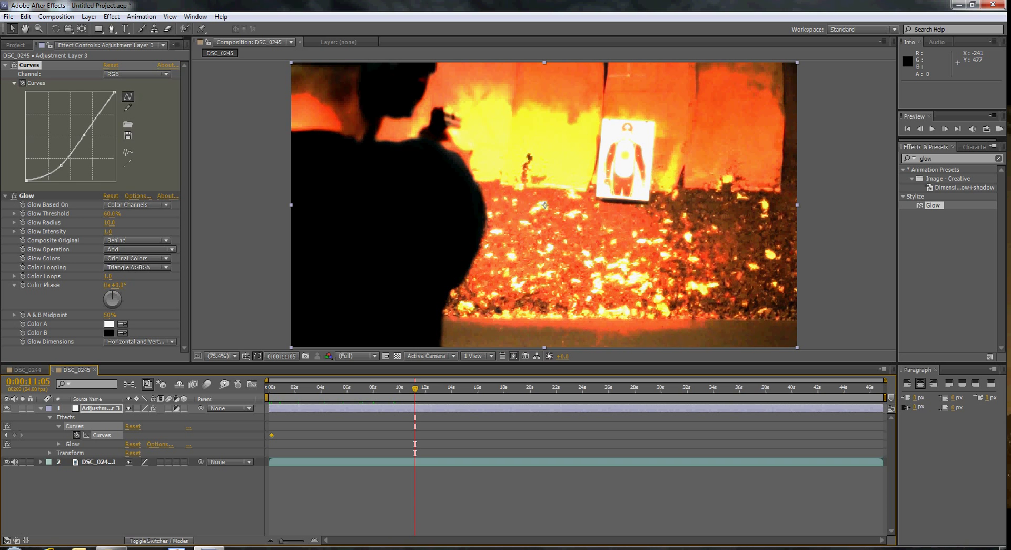
click(15, 435)
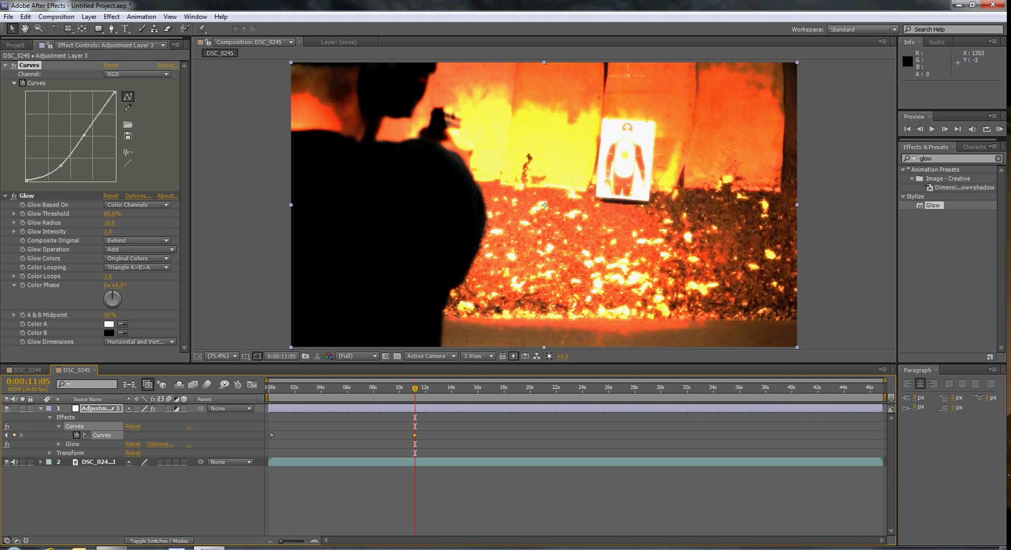
click(863, 29)
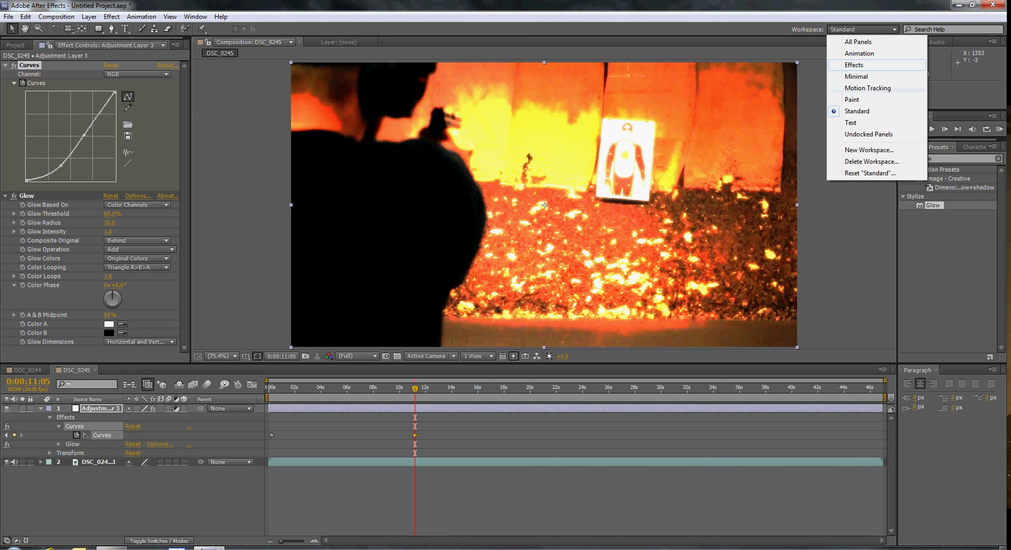
click(853, 111)
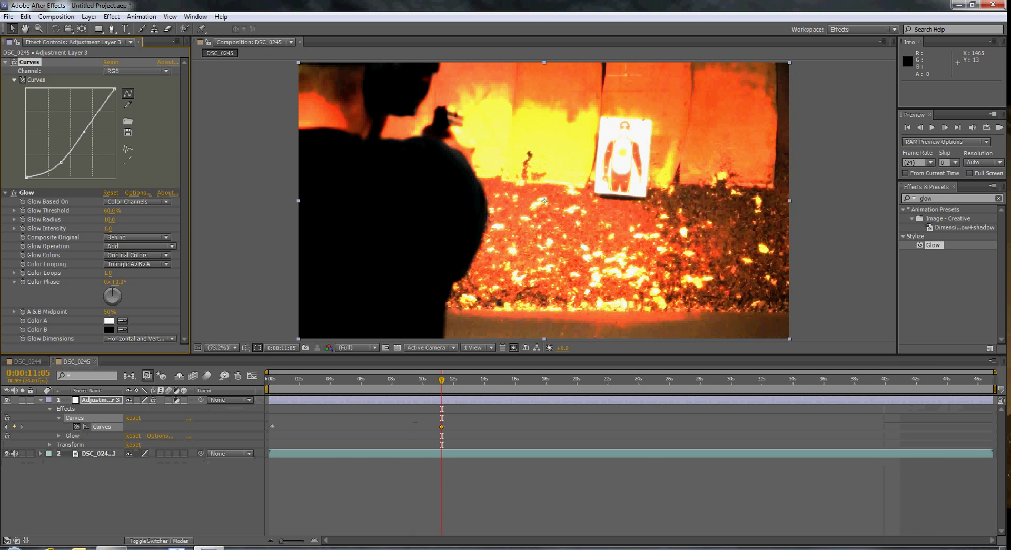
click(863, 29)
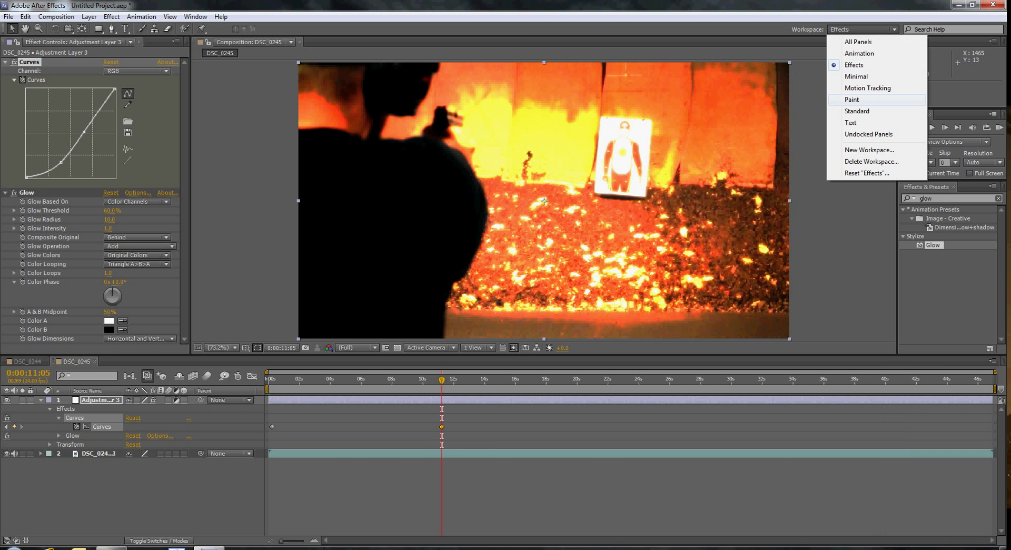
click(868, 88)
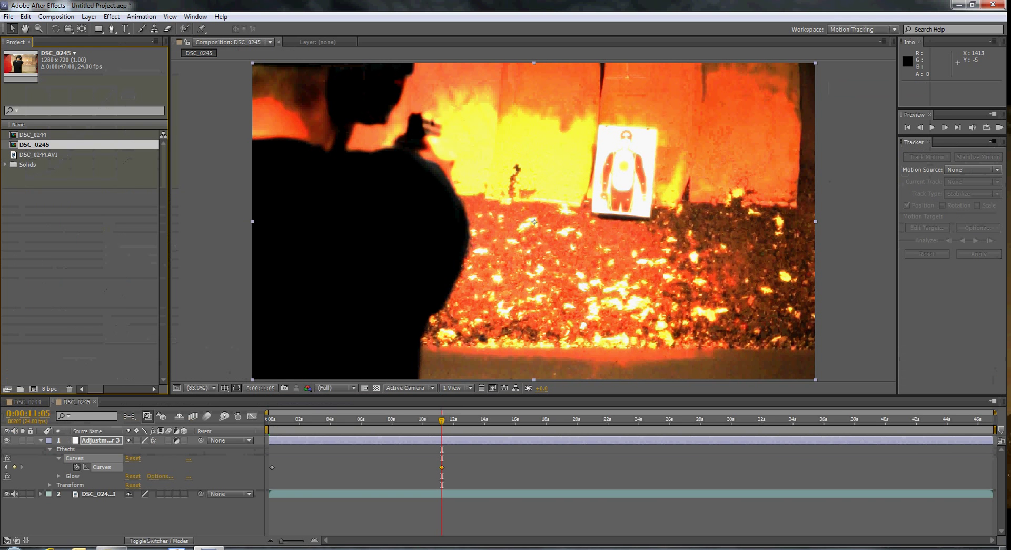
click(862, 29)
click(850, 123)
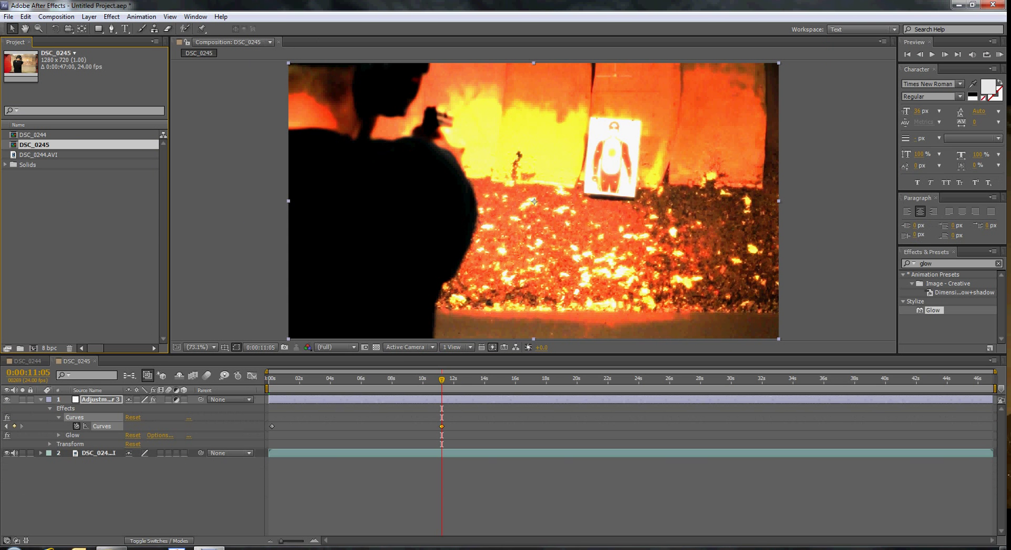
click(862, 29)
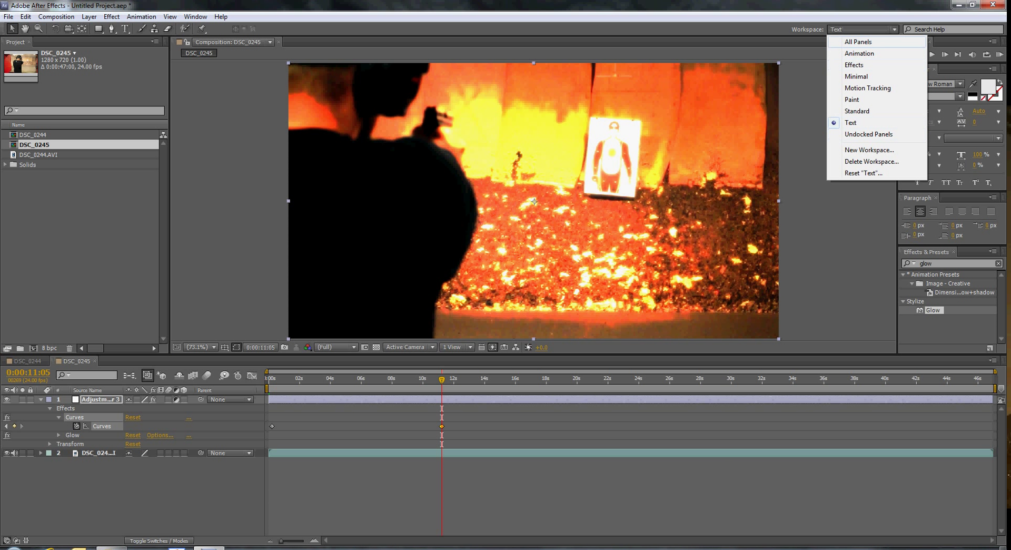
click(857, 110)
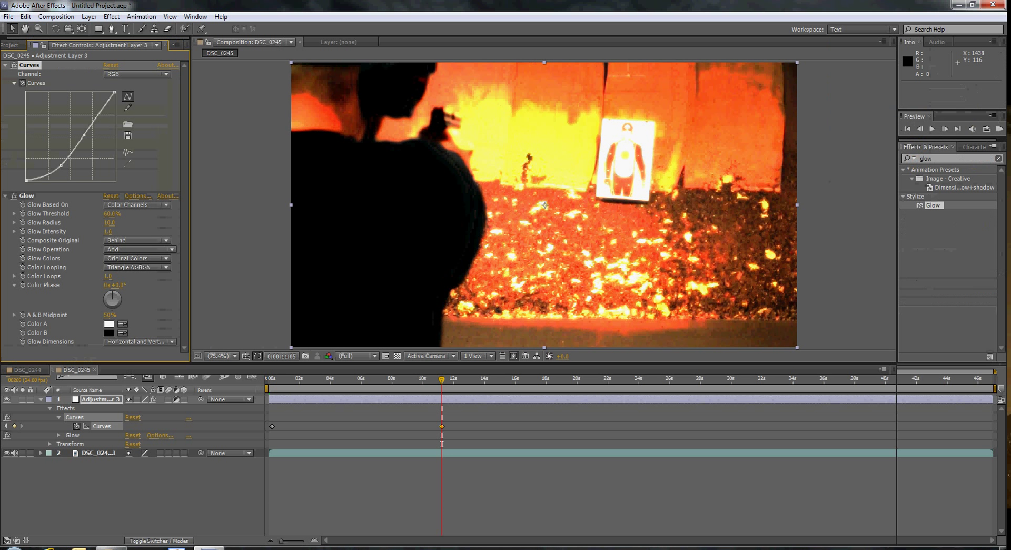